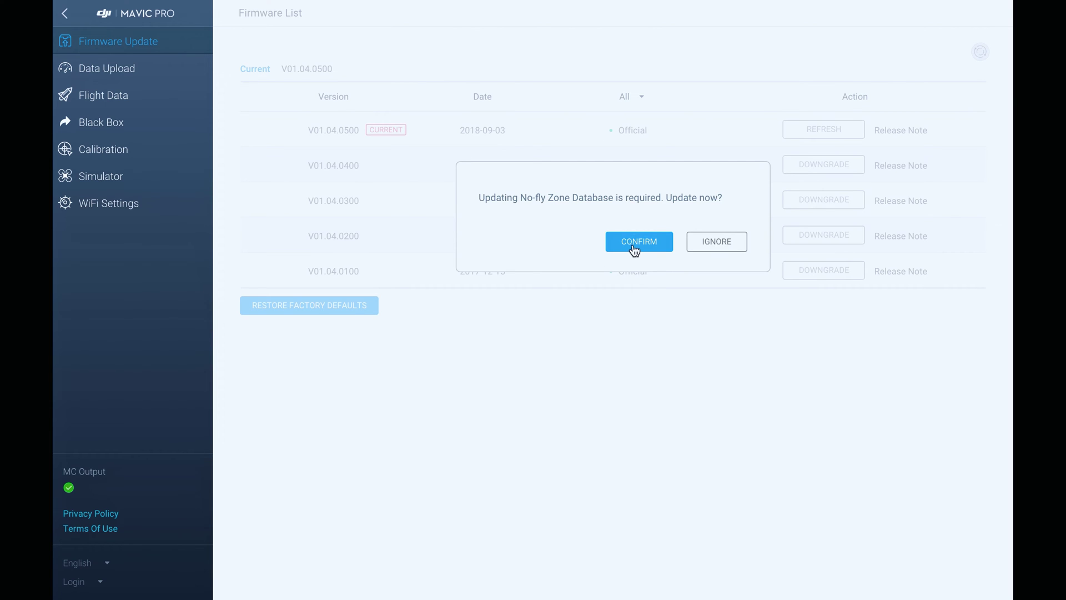
Confirm the required No-fly Zone Database update and let it reach 100%
{"action": "left_click", "coordinate": [659, 242]}
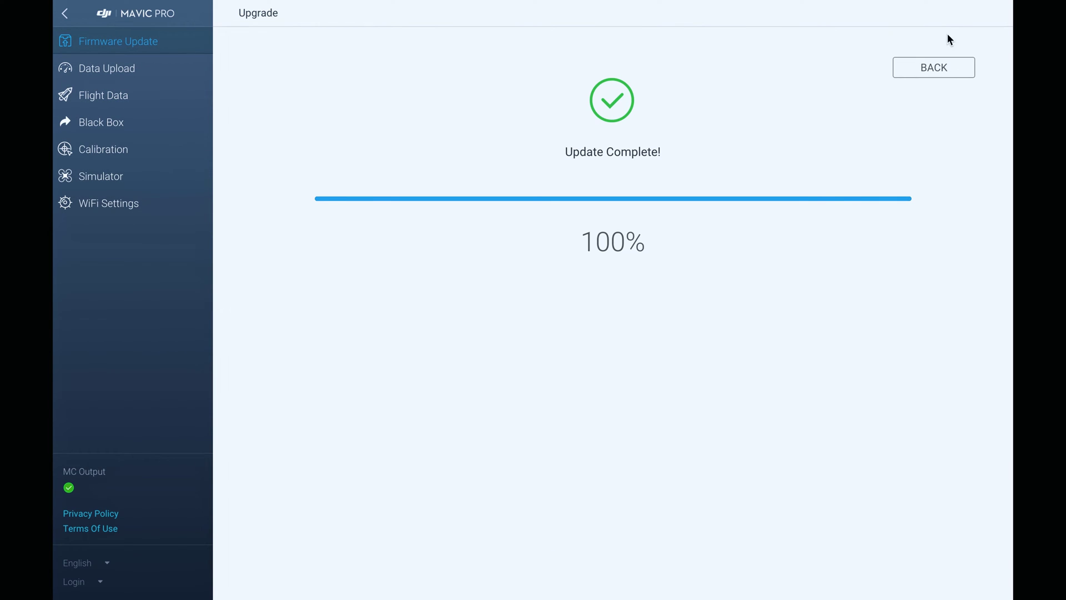
Go back from firmware, open Calibration, and advance the tutorial to page 3/3
{"action": "left_click", "coordinate": [936, 69]}
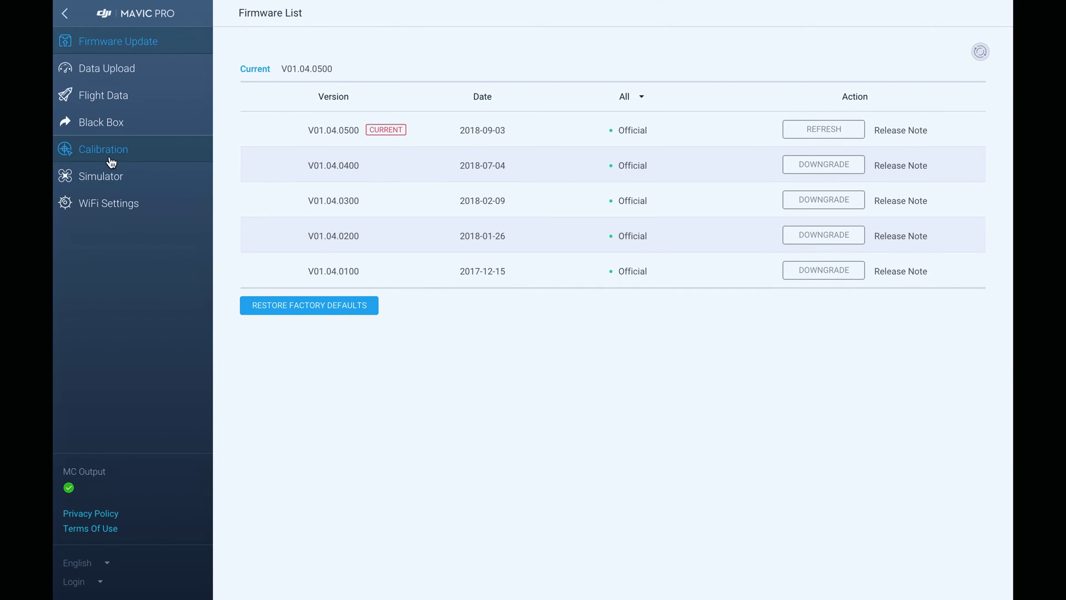
{"action": "left_click", "coordinate": [112, 161]}
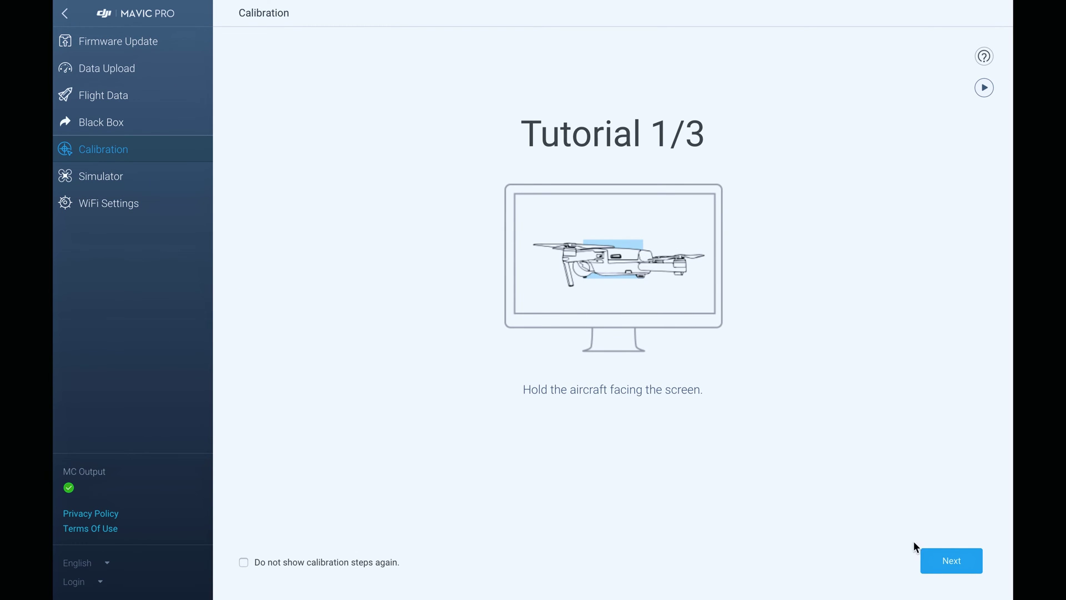
{"action": "left_click", "coordinate": [952, 563]}
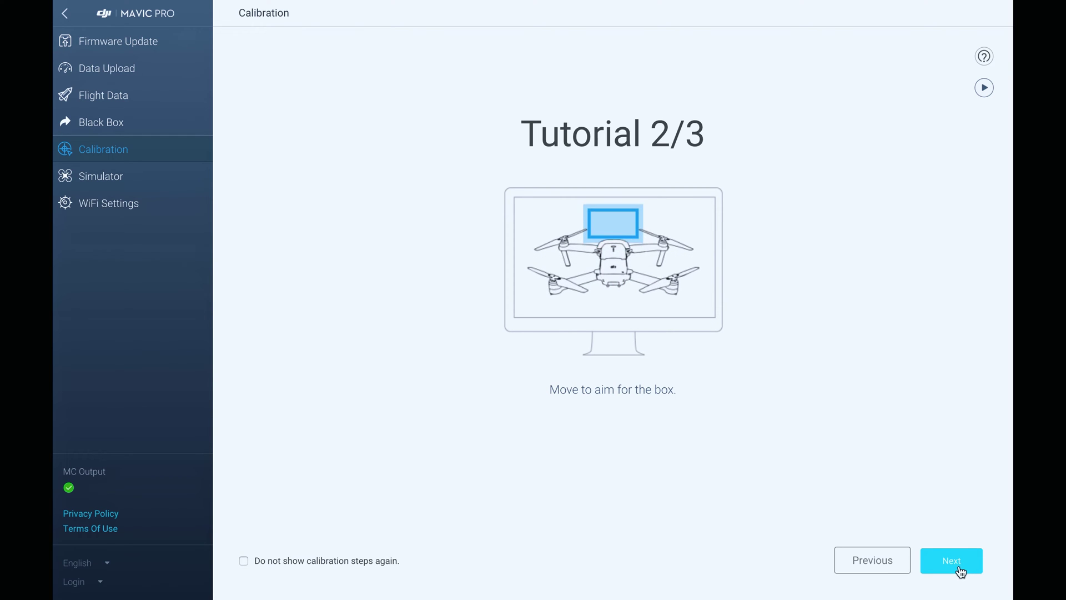
{"action": "left_click", "coordinate": [952, 563]}
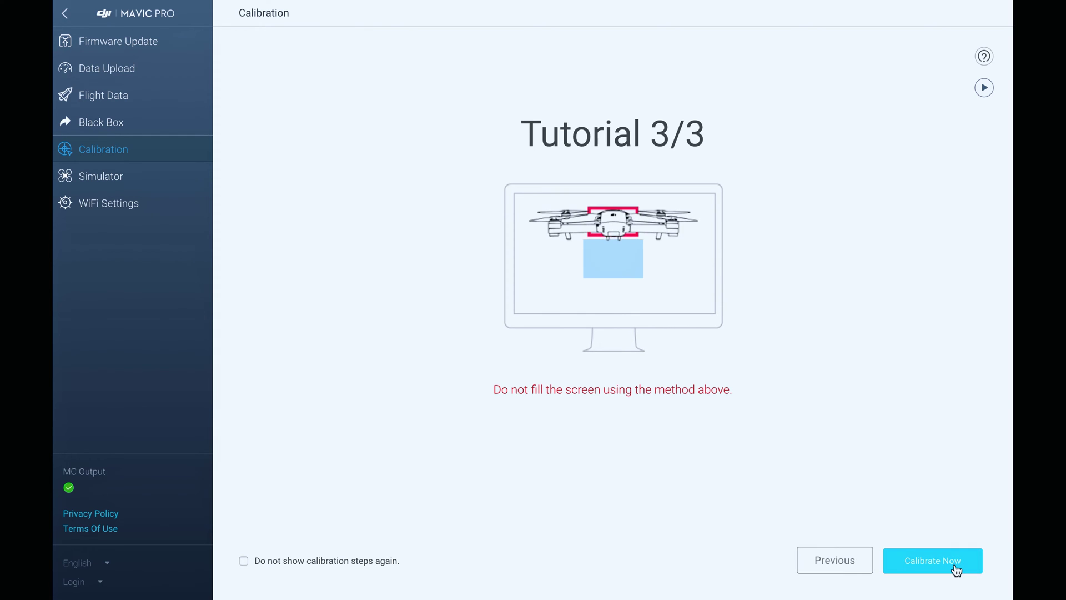
Start Calibrate Now and move the aircraft until forward camera calibration completes
{"action": "left_click", "coordinate": [954, 564]}
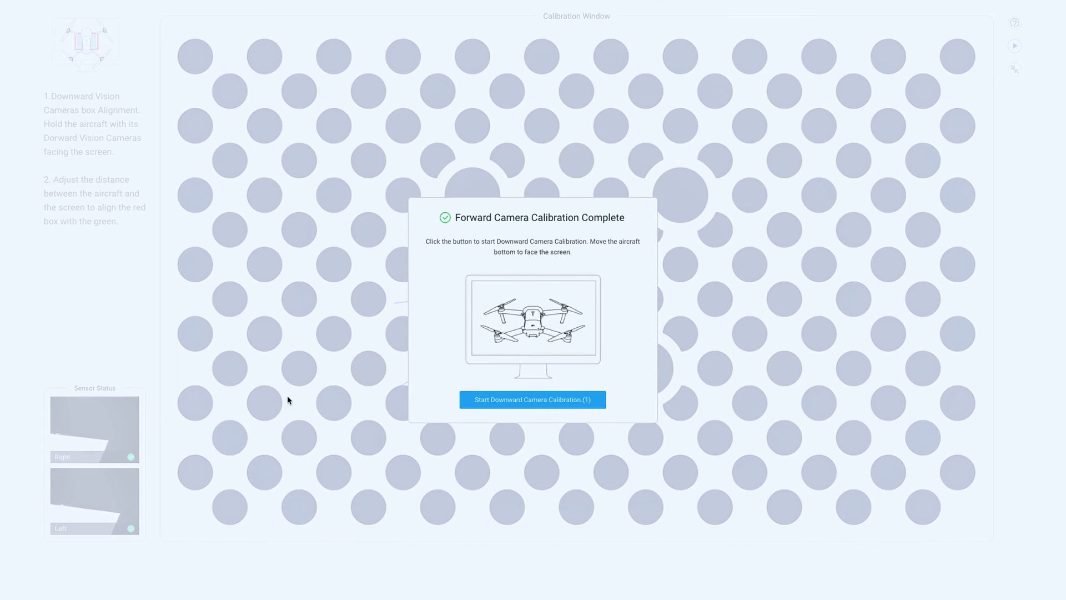
Start downward camera calibration with the aircraft's bottom facing the dot pattern
{"action": "left_click", "coordinate": [589, 405]}
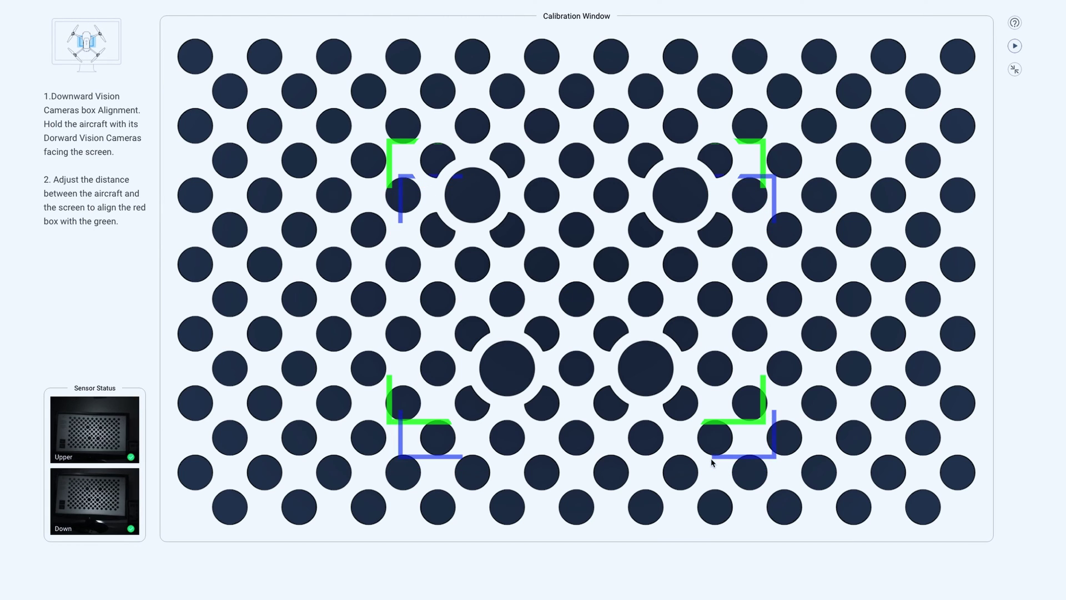